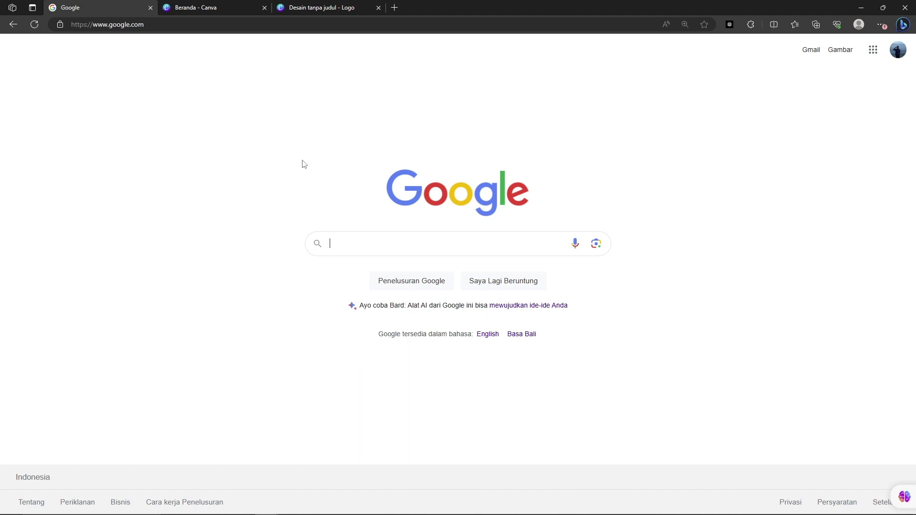
Step: Search Google for 'bing create' and open the Image Creator from Microsoft Bing result
{"action": "type", "text": "bing"}
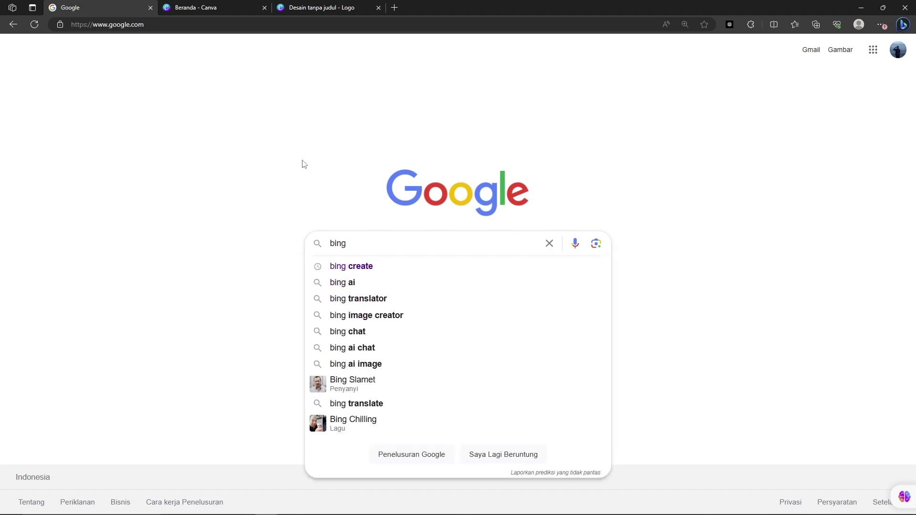
{"action": "key", "text": "Down"}
{"action": "key", "text": "Return"}
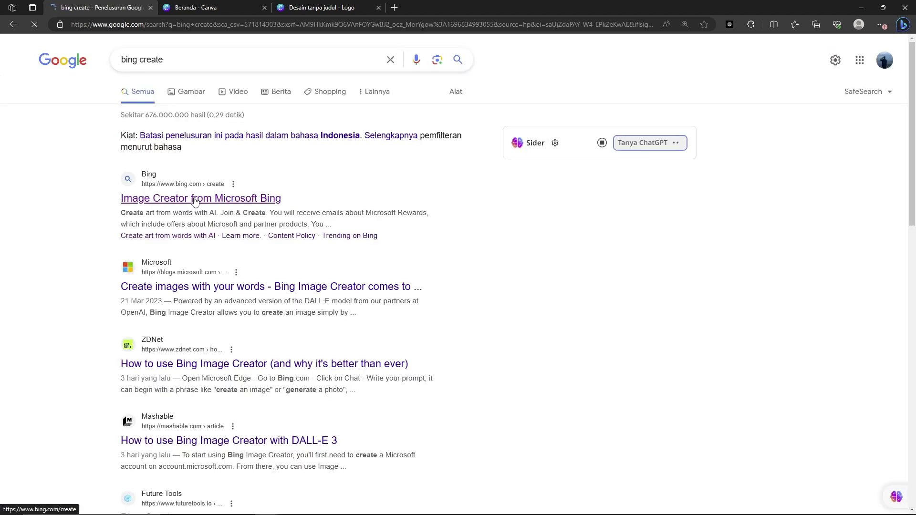
{"action": "left_click", "coordinate": [195, 201]}
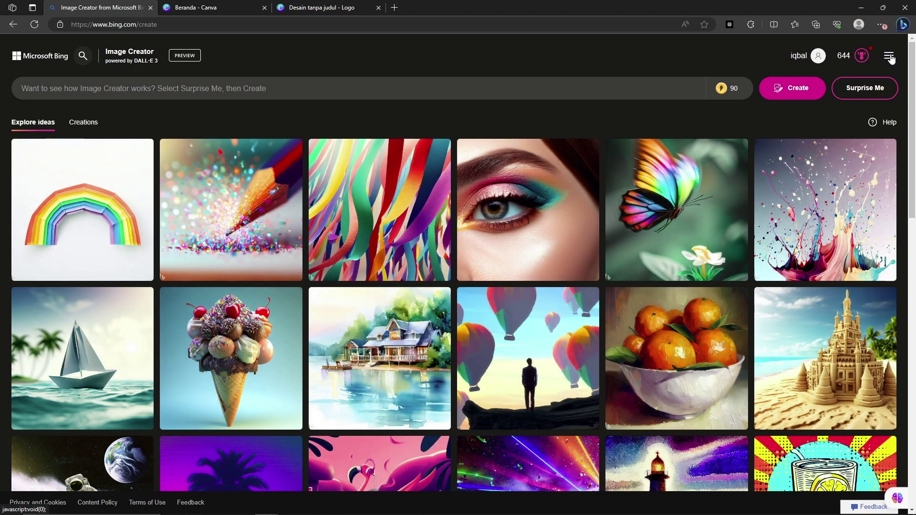
{"action": "left_click", "coordinate": [889, 58]}
{"action": "left_click", "coordinate": [890, 58]}
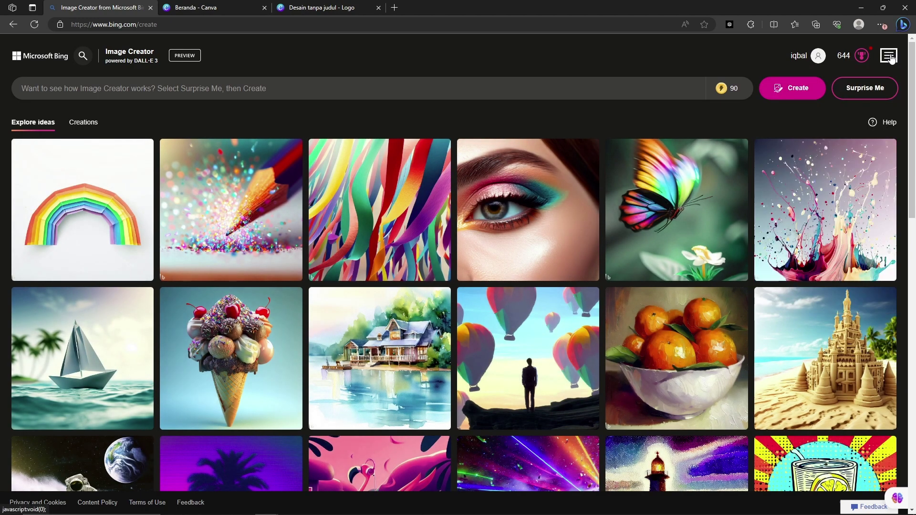
{"action": "left_click", "coordinate": [815, 60]}
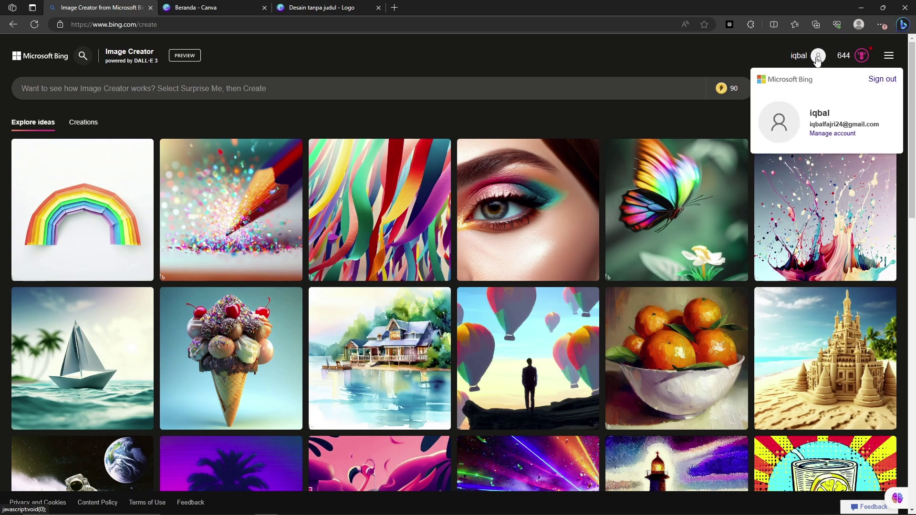
{"action": "left_click", "coordinate": [824, 60]}
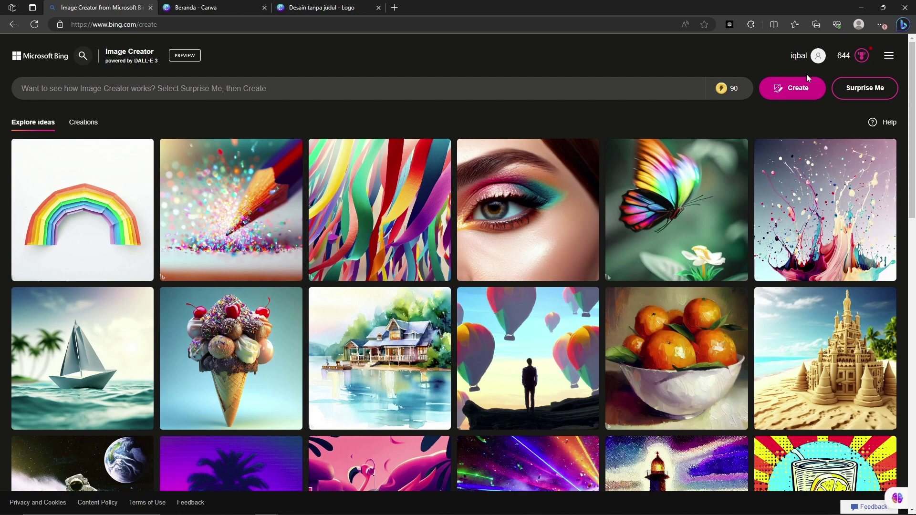
{"action": "left_click", "coordinate": [595, 91]}
{"action": "left_click", "coordinate": [860, 7]}
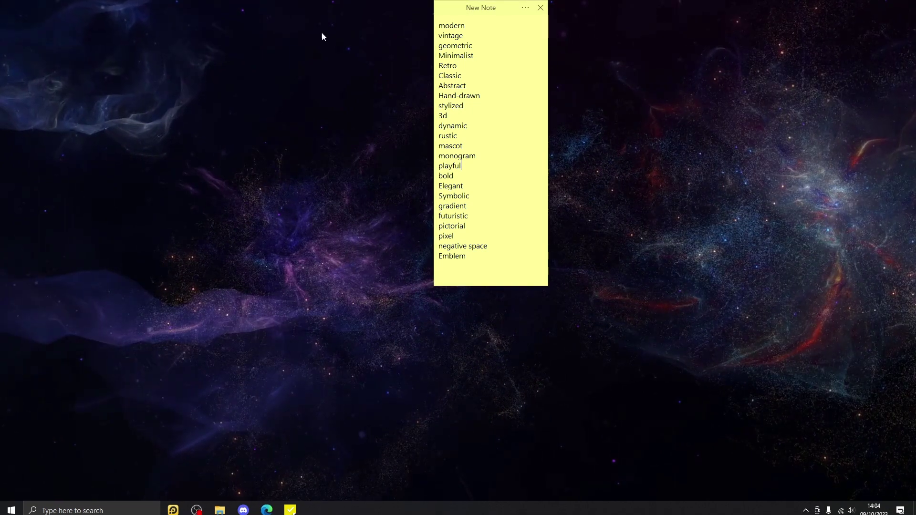
{"action": "left_click", "coordinate": [439, 25]}
{"action": "double_click", "coordinate": [440, 25]}
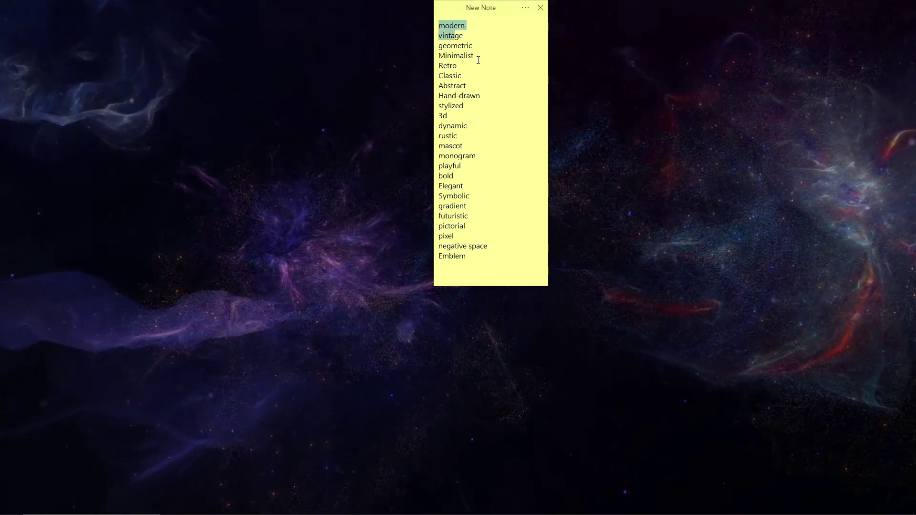
{"action": "left_click", "coordinate": [482, 135]}
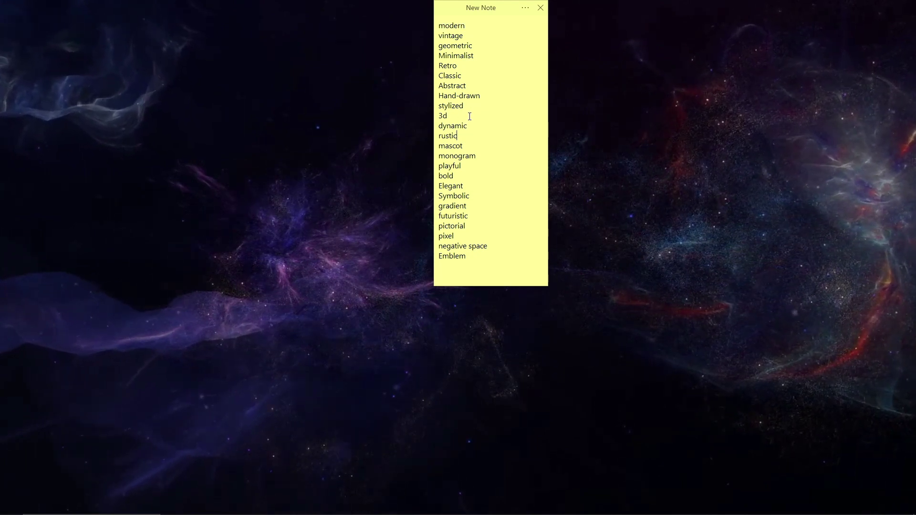
{"action": "left_click", "coordinate": [490, 139]}
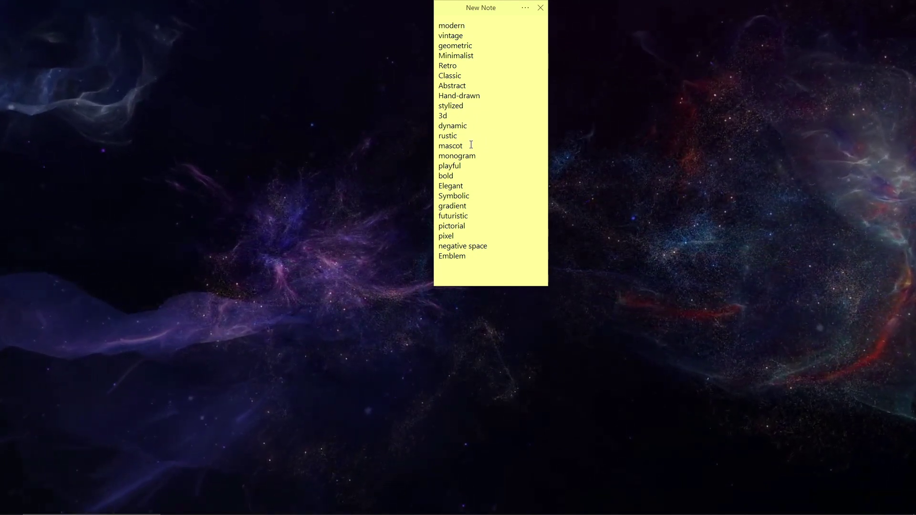
{"action": "double_click", "coordinate": [473, 146]}
{"action": "left_click", "coordinate": [473, 146]}
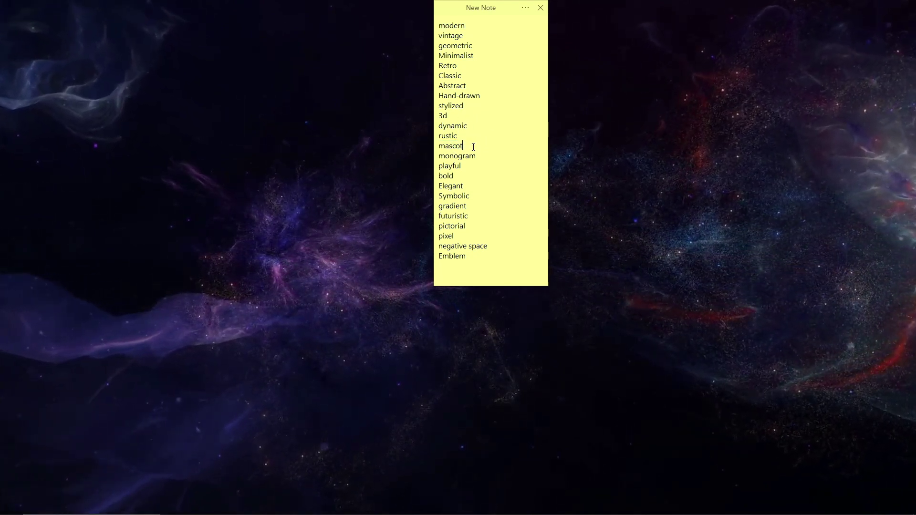
{"action": "key", "text": "alt+Tab"}
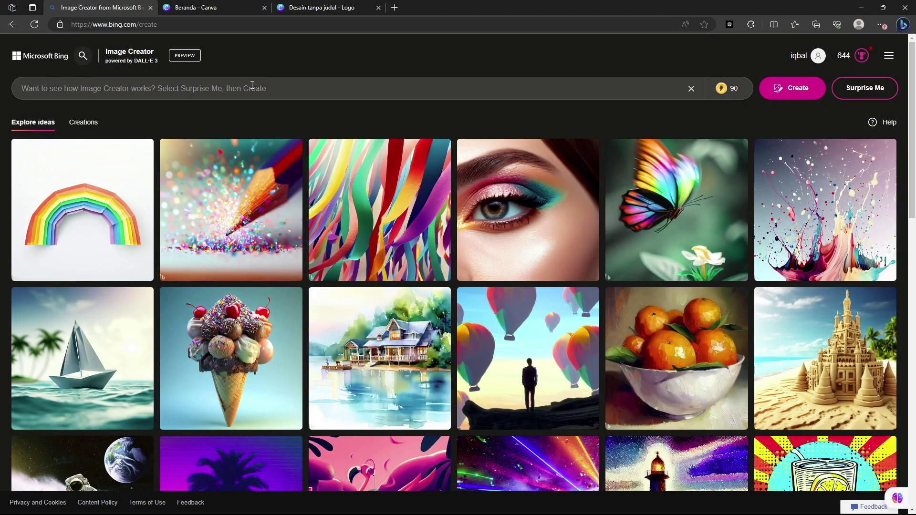
Step: Generate images from the prompt 'mascot logo of lion with letter "Subscribe"'
{"action": "left_click", "coordinate": [252, 85]}
{"action": "type", "text": "mascot logo of lion wit"}
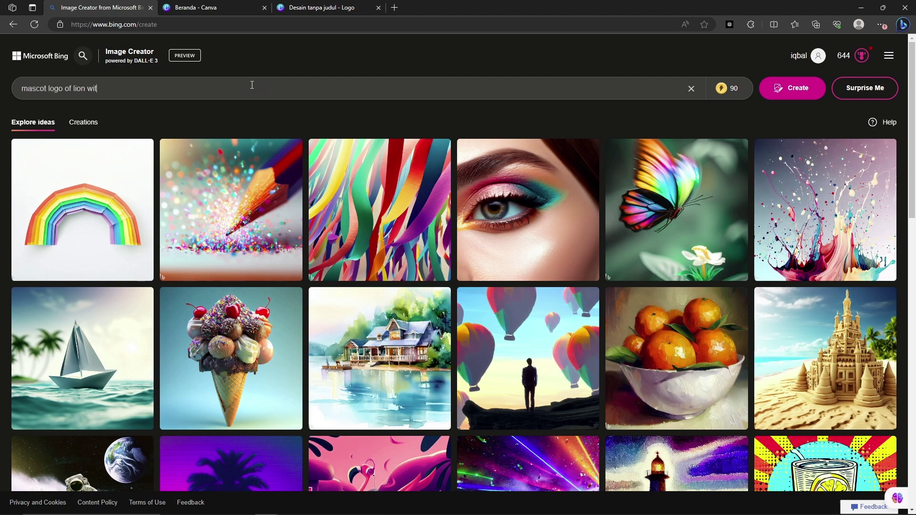
{"action": "type", "text": "h letter \"Subscribe"}
{"action": "key", "text": "Return"}
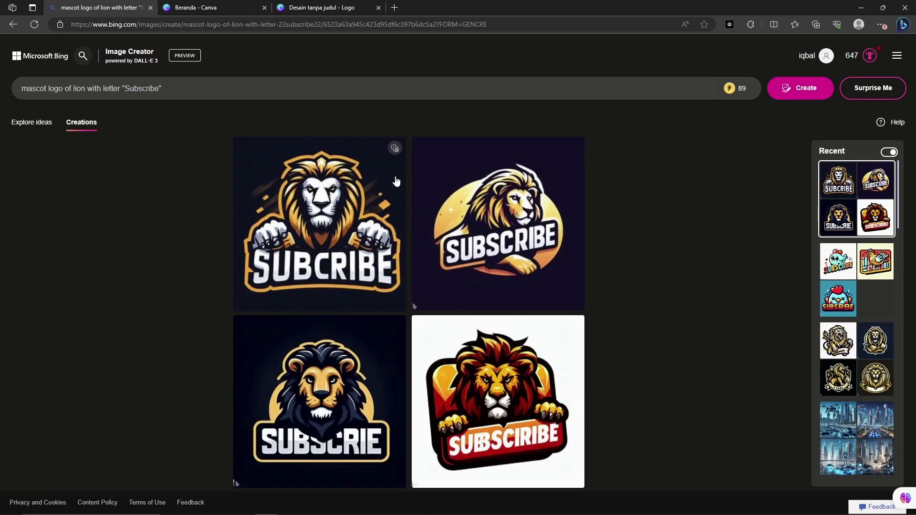
{"action": "mouse_move", "coordinate": [497, 225]}
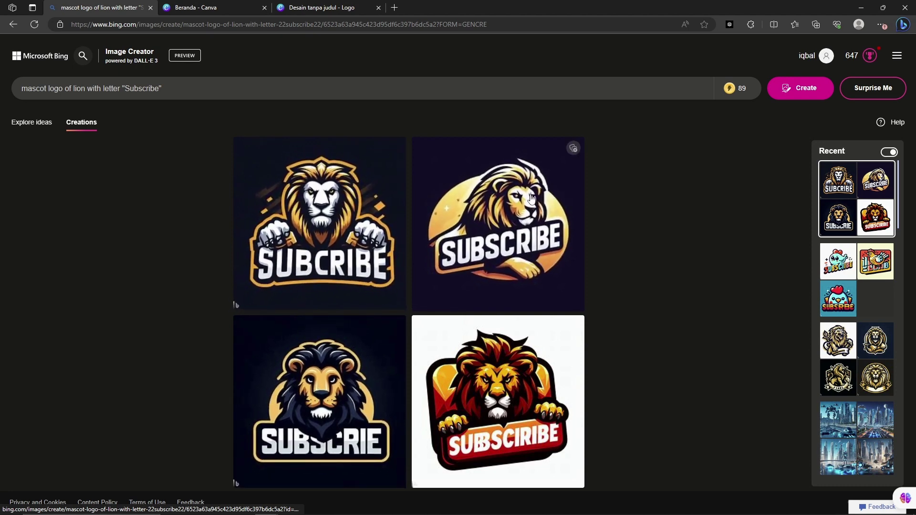
Step: Download the second Subscribe lion logo, then browse the previous and next generated logos
{"action": "left_click", "coordinate": [495, 242]}
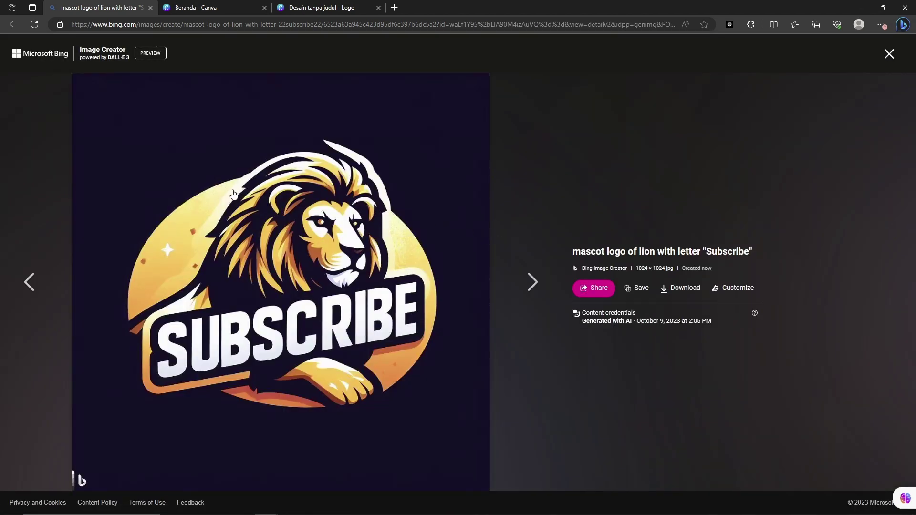
{"action": "left_click", "coordinate": [679, 288]}
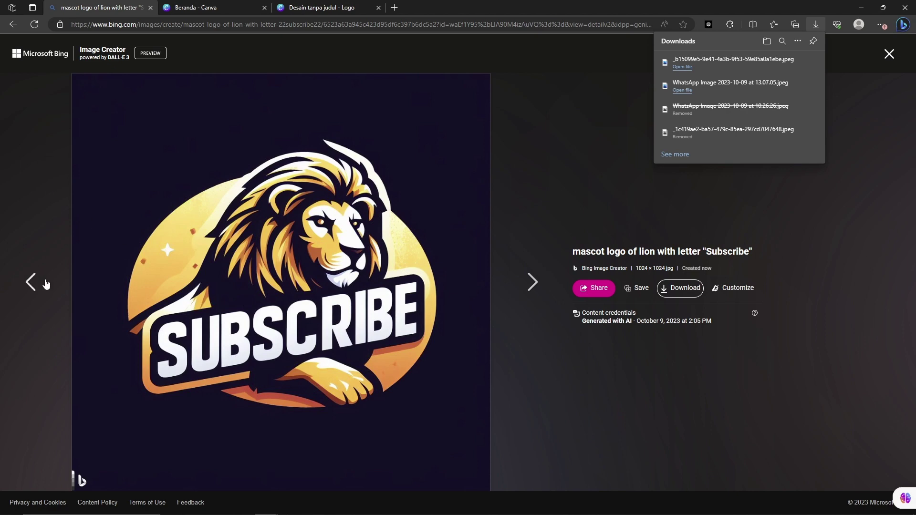
{"action": "left_click", "coordinate": [29, 281]}
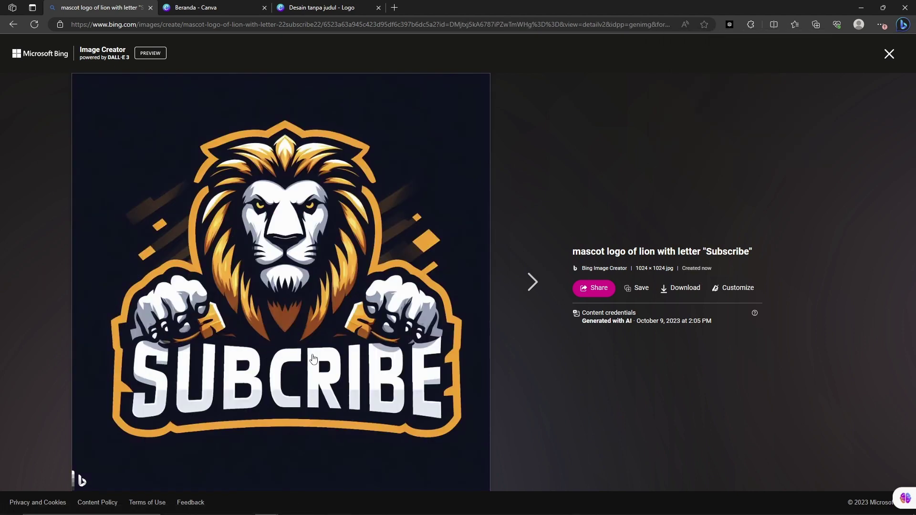
{"action": "left_click", "coordinate": [532, 283]}
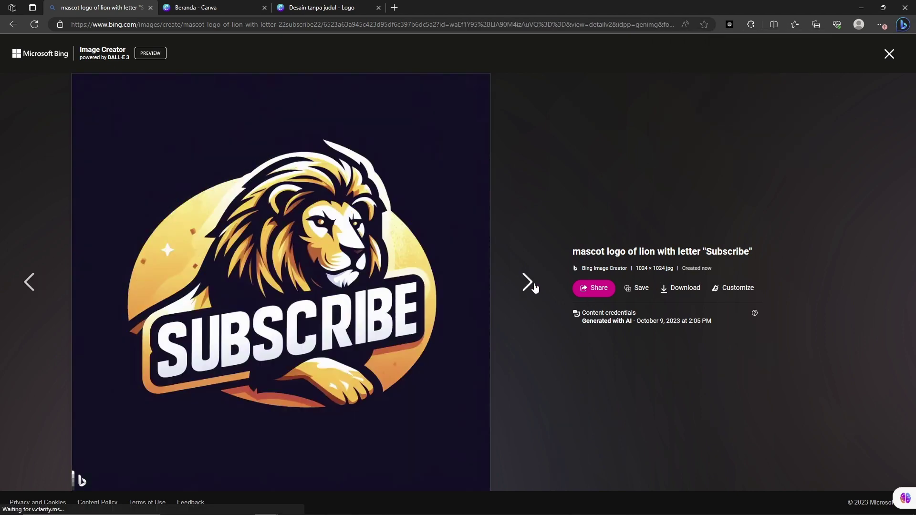
Step: Drag the downloaded lion logo from the Downloads folder into the Canva design
{"action": "left_click", "coordinate": [347, 5]}
{"action": "key", "text": "alt+Tab"}
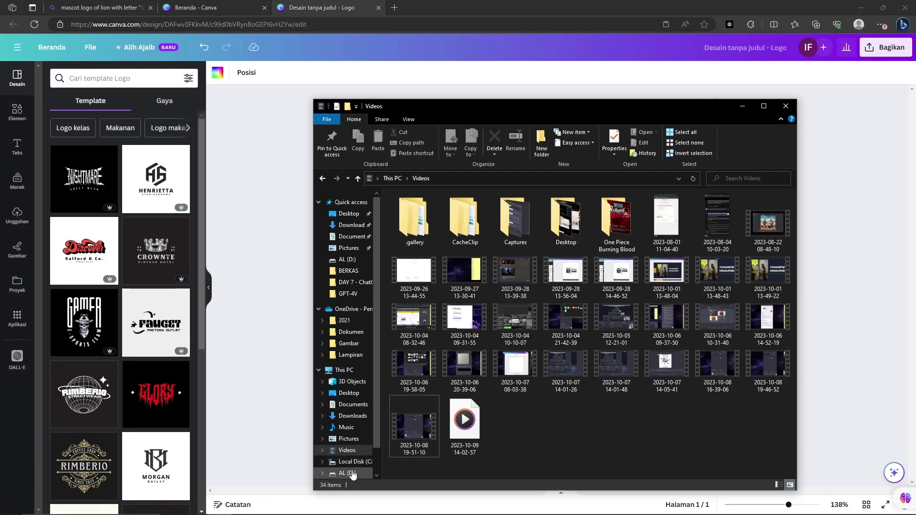
{"action": "double_click", "coordinate": [758, 224]}
{"action": "double_click", "coordinate": [440, 209]}
{"action": "left_click", "coordinate": [352, 225]}
{"action": "left_click_drag", "start_coordinate": [415, 217], "coordinate": [105, 197]}
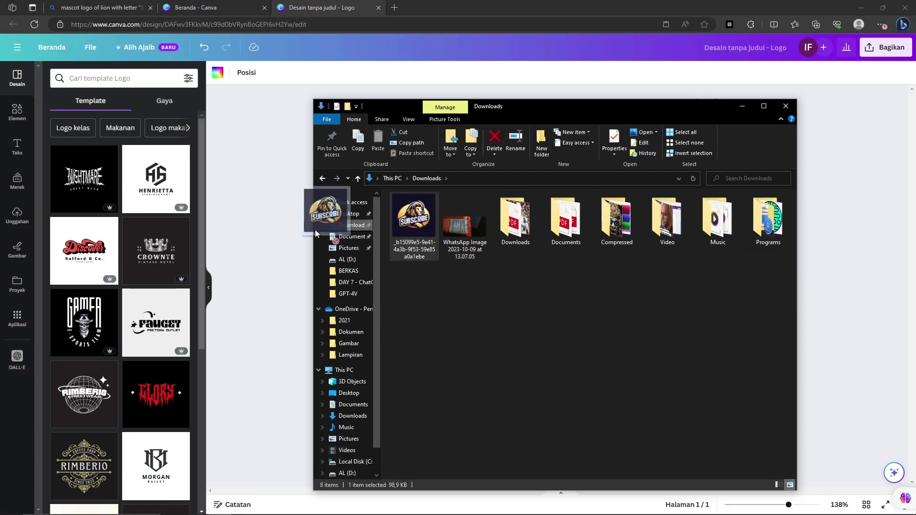
{"action": "left_click", "coordinate": [104, 197]}
Step: Enlarge the logo to fill the page and turn its SUBSCRIBE lettering into editable text
{"action": "left_click", "coordinate": [17, 216]}
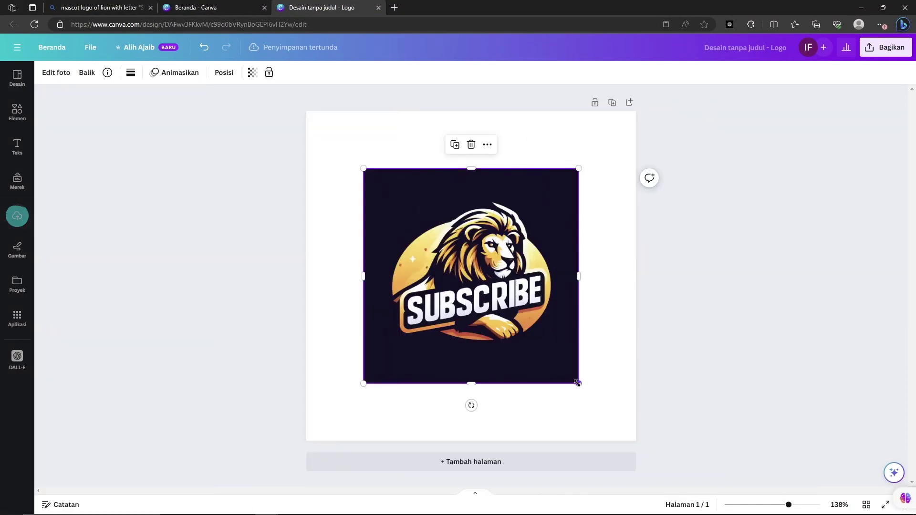
{"action": "left_click_drag", "start_coordinate": [578, 384], "coordinate": [635, 440]}
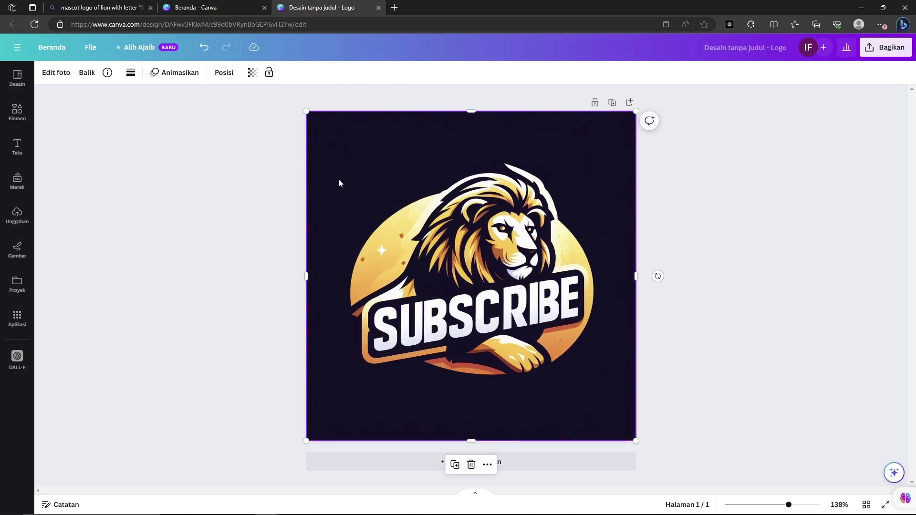
{"action": "left_click", "coordinate": [63, 74]}
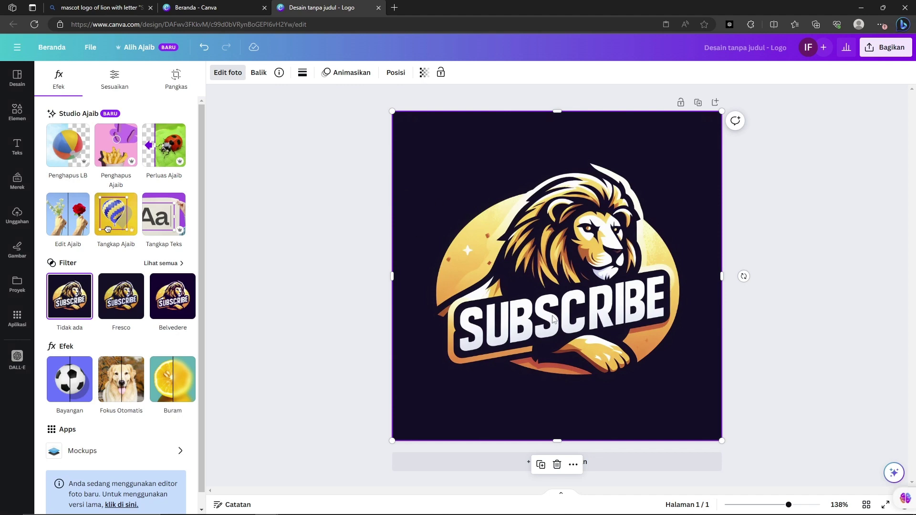
{"action": "left_click", "coordinate": [172, 217]}
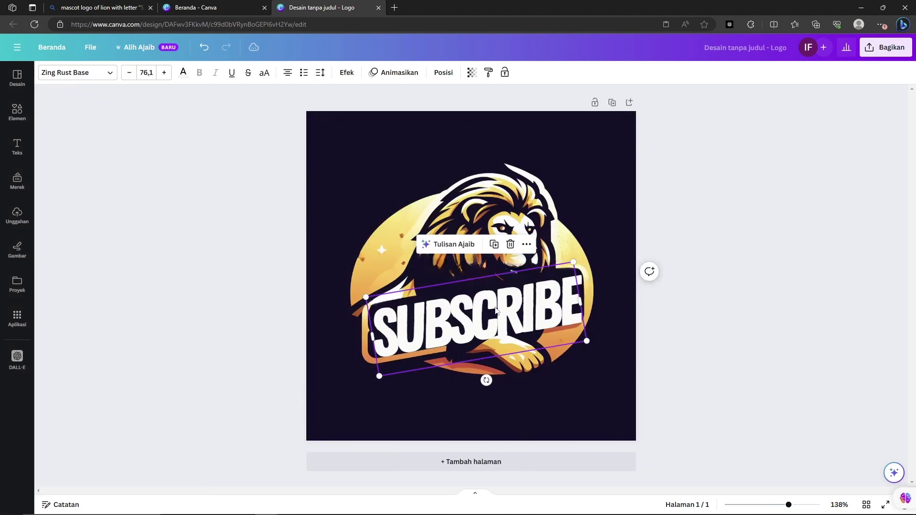
Step: Replace SUBSCRIBE with LIONKING and widen the letter spacing from -77 to -52
{"action": "double_click", "coordinate": [480, 312]}
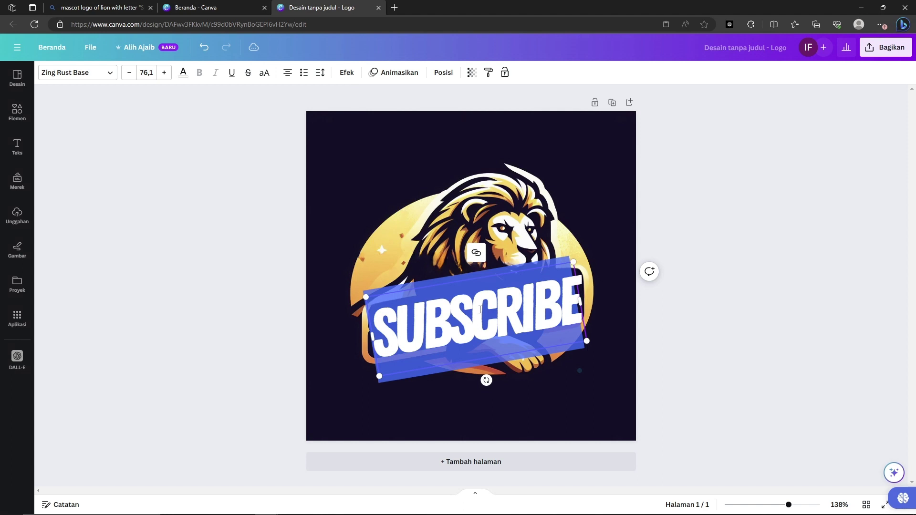
{"action": "type", "text": "LION"}
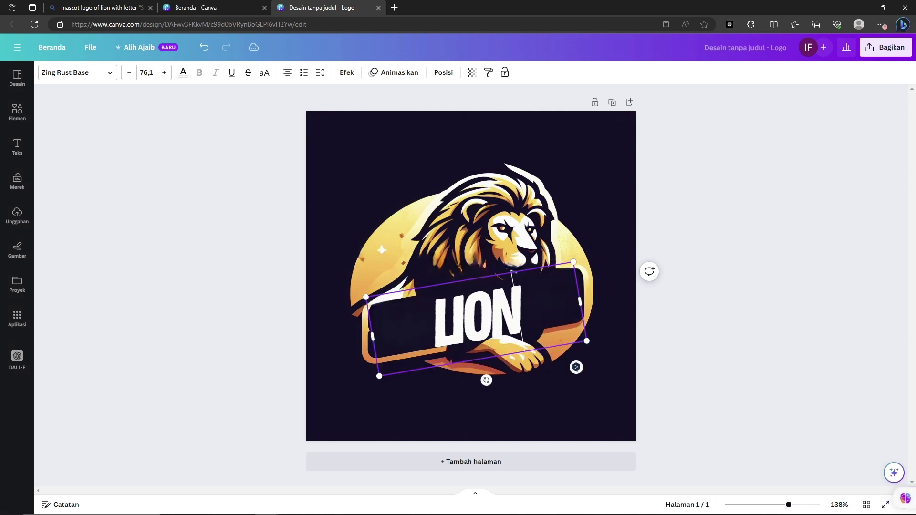
{"action": "type", "text": "KING"}
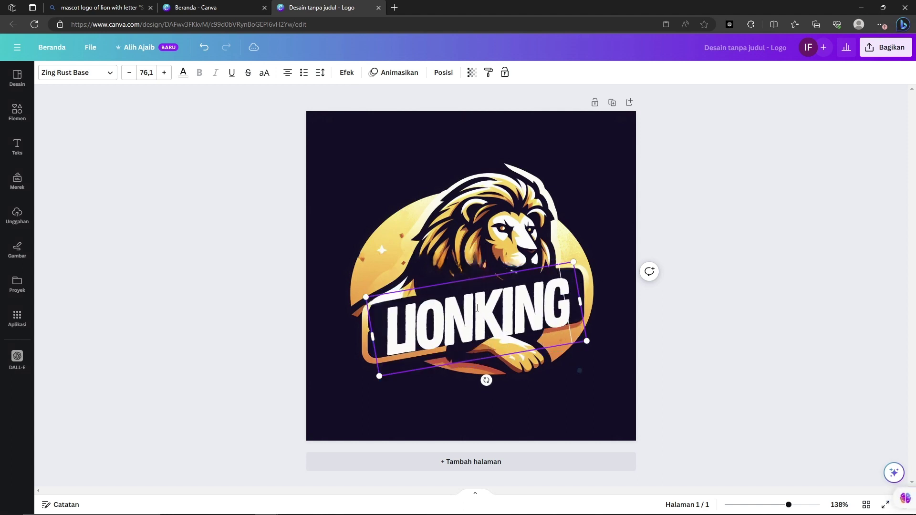
{"action": "left_click", "coordinate": [347, 72]}
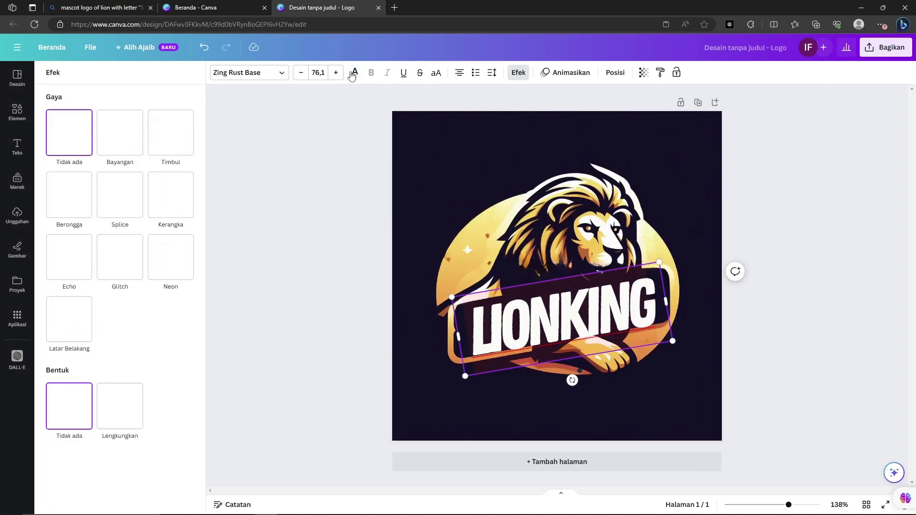
{"action": "left_click", "coordinate": [491, 73]}
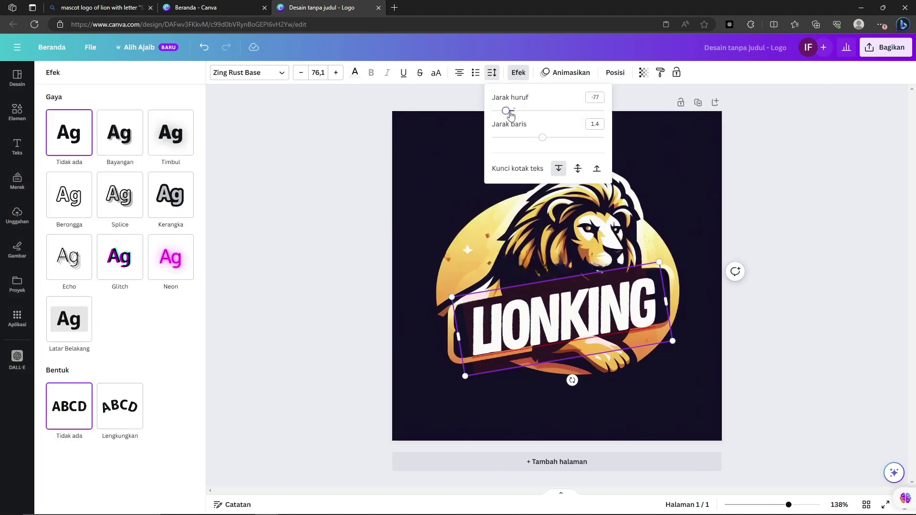
{"action": "left_click_drag", "start_coordinate": [507, 111], "coordinate": [509, 110]}
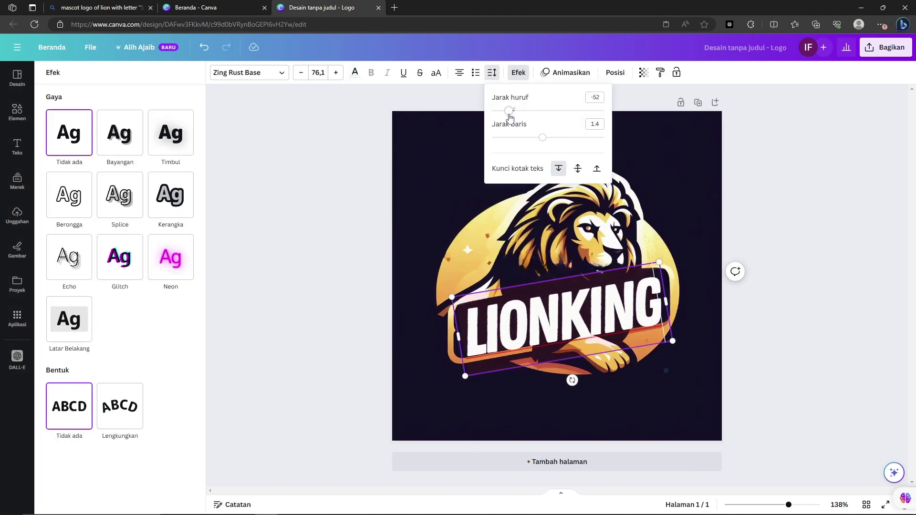
{"action": "left_click", "coordinate": [263, 265]}
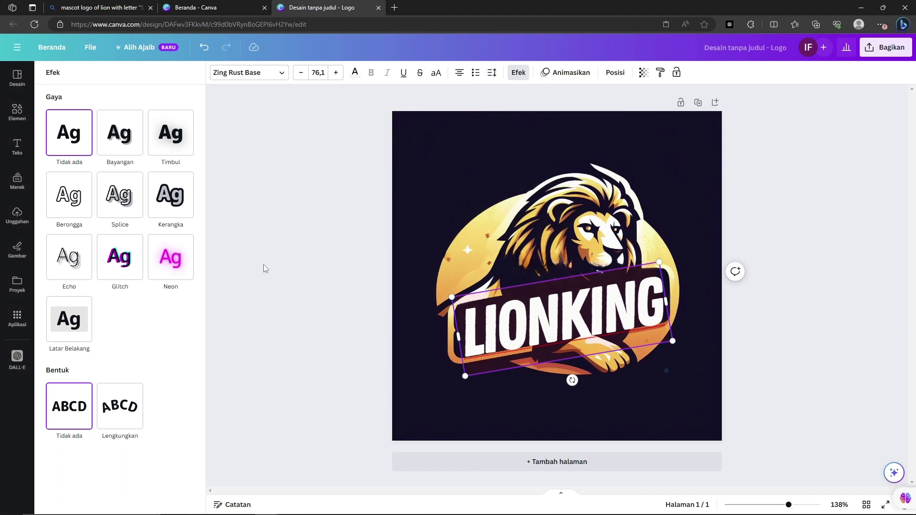
{"action": "left_click", "coordinate": [264, 264]}
{"action": "type", "text": "lionking"}
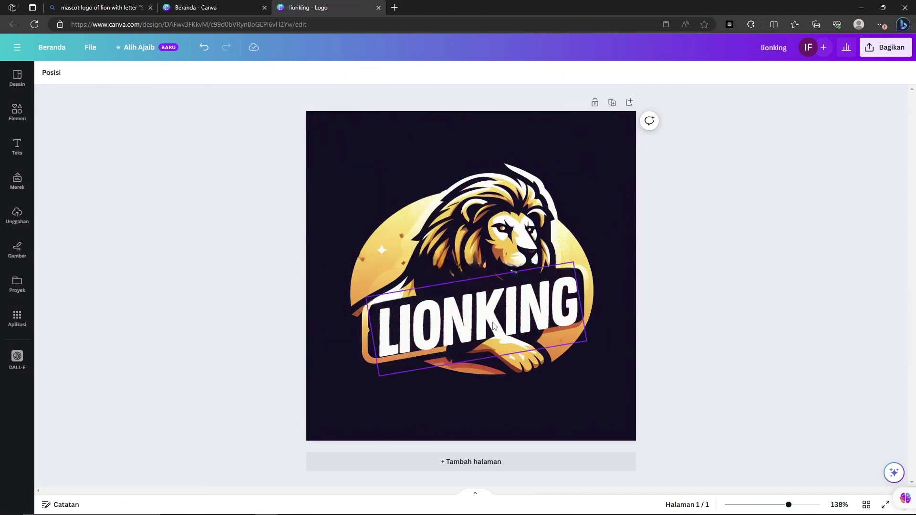
Step: Nudge the LIONKING text slightly upward on the banner and deselect it
{"action": "left_click_drag", "start_coordinate": [493, 326], "coordinate": [494, 325]}
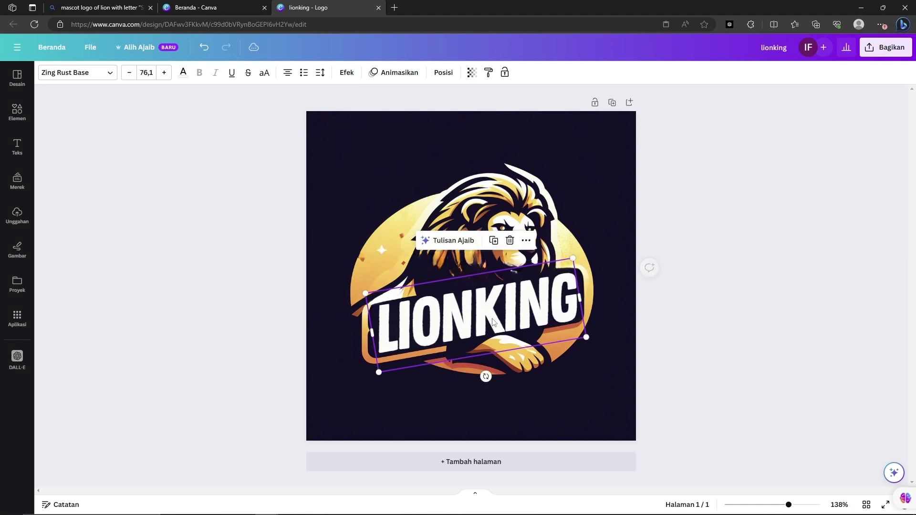
{"action": "left_click", "coordinate": [806, 330]}
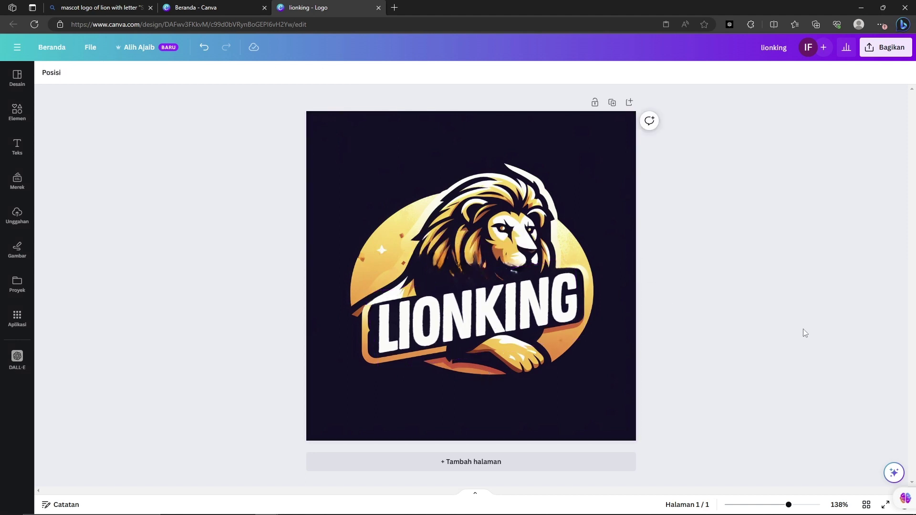